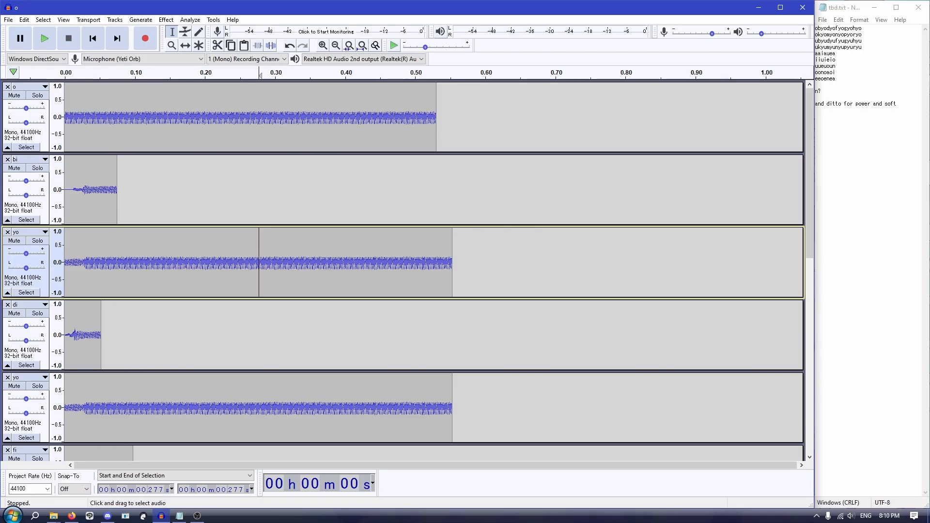
Step: Look through the stacked syllable tracks and the text notes listing the syllable strings
scroll(402, 272, "down", 2)
scroll(402, 271, "down", 1)
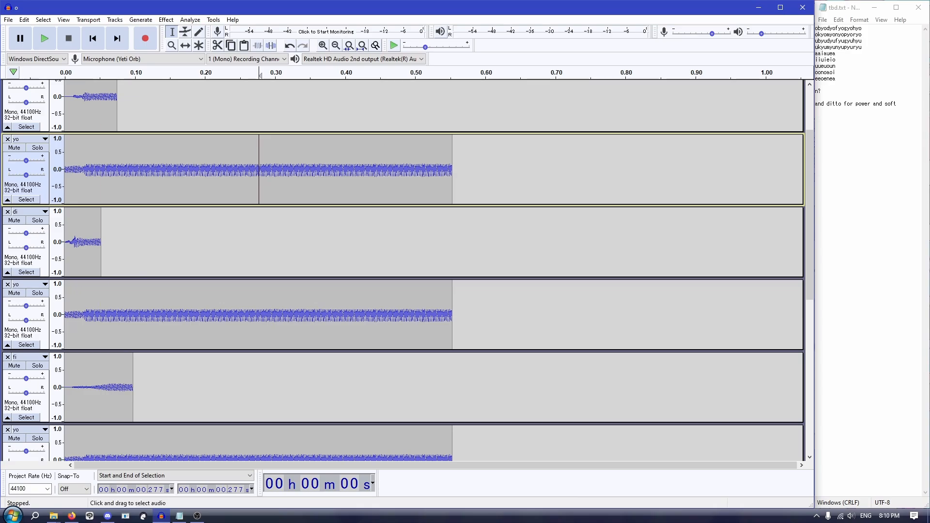
scroll(402, 271, "down", 1)
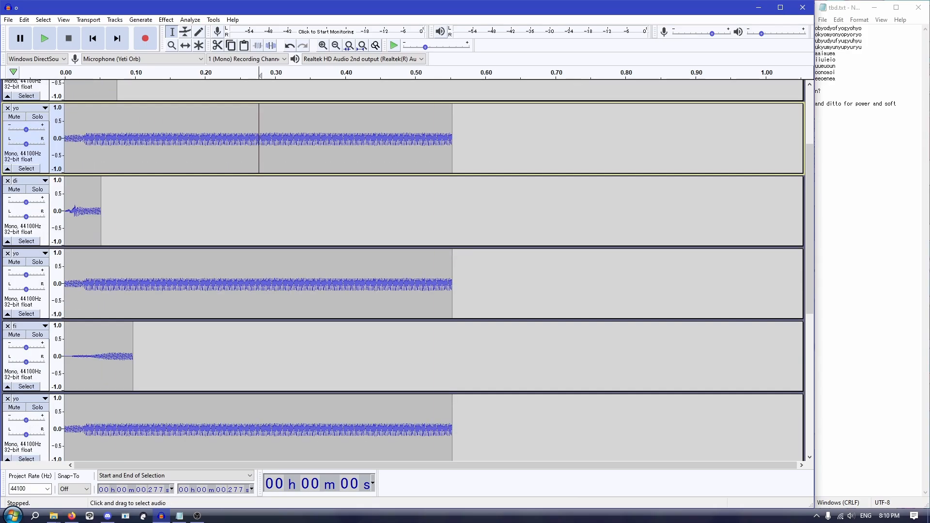
scroll(402, 271, "down", 4)
scroll(402, 271, "down", 3)
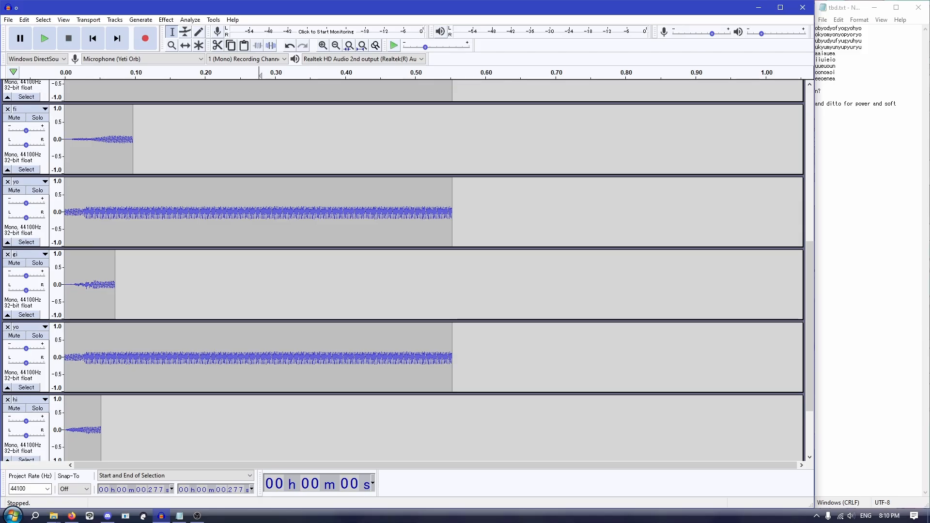
left_click(833, 28)
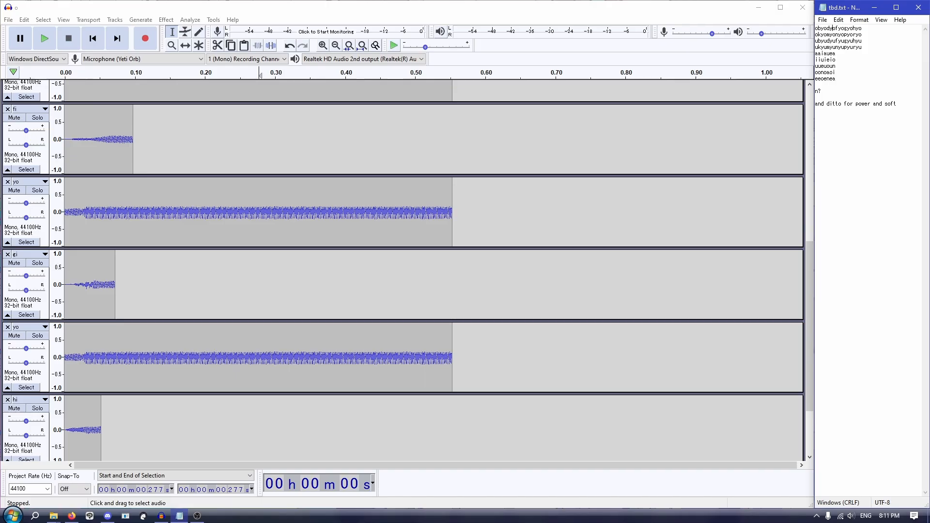
Step: Select all the syllable tracks and align them end to end
left_click(272, 220)
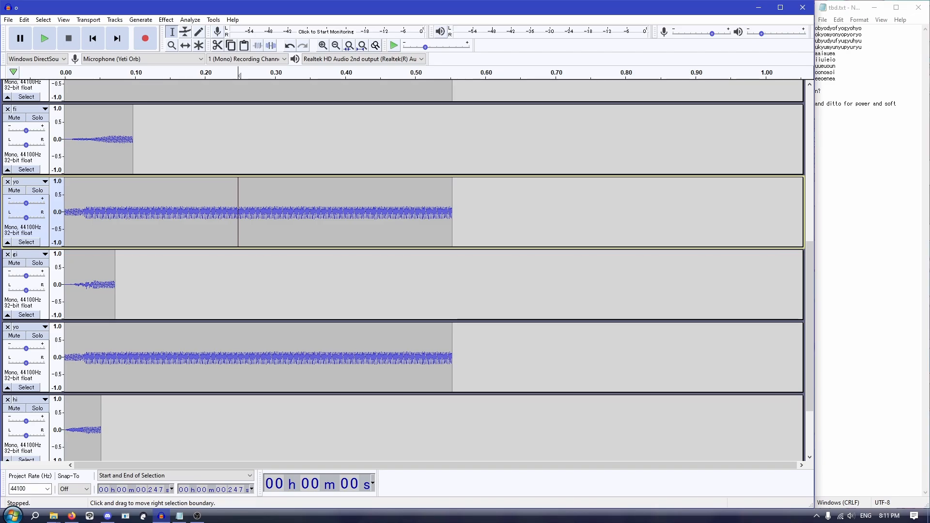
key("ctrl+a")
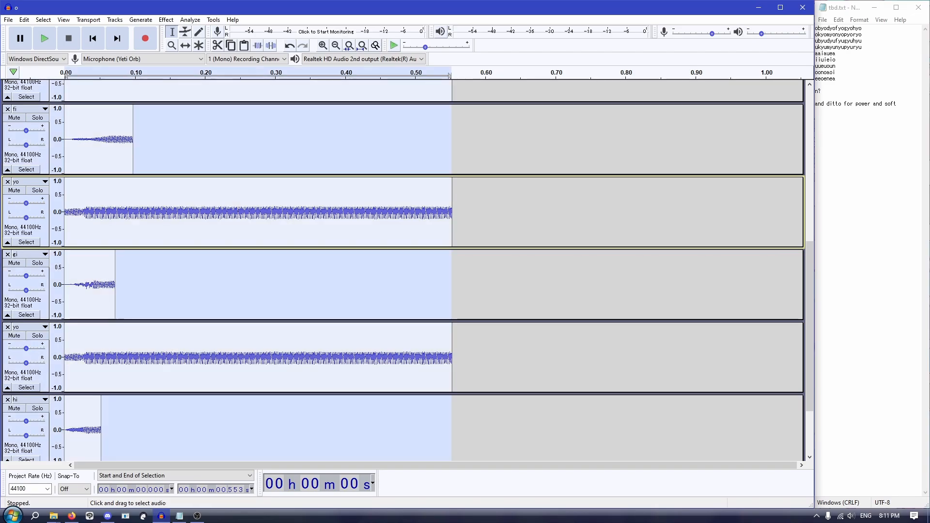
left_click(233, 212)
key("ctrl+a")
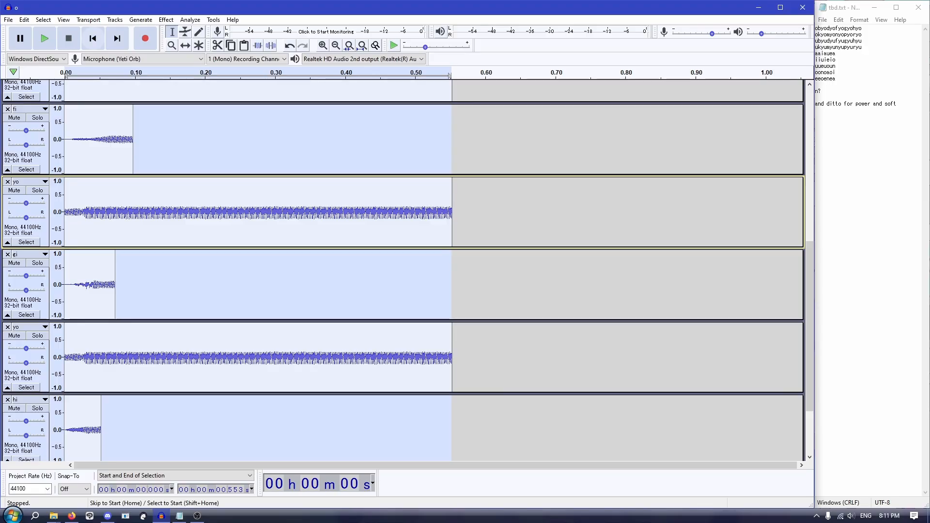
left_click(115, 20)
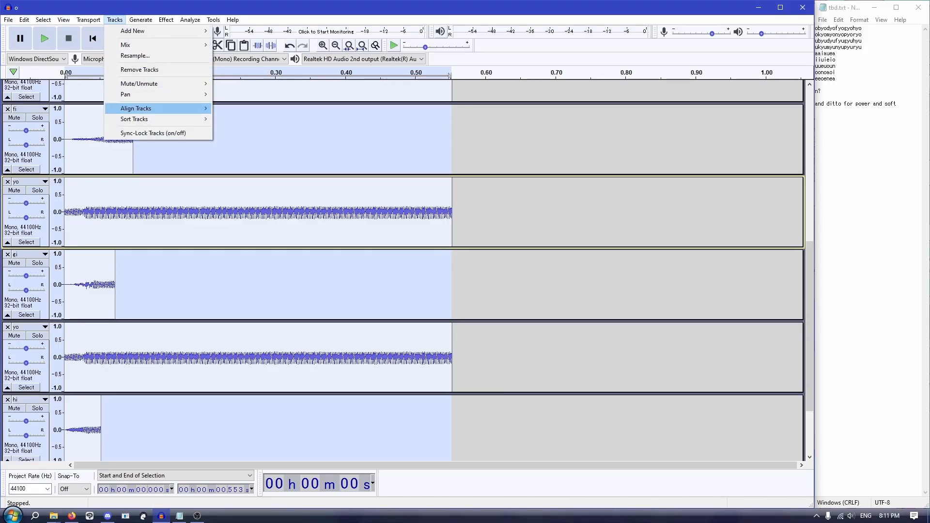
mouse_move(146, 108)
left_click(242, 108)
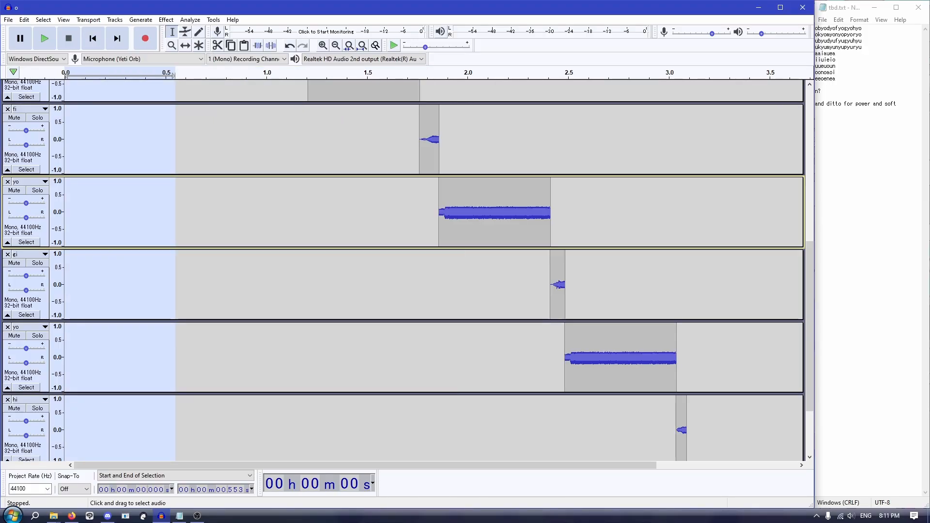
Step: Select all the aligned audio and mix and render it into a single track
key("ctrl+a")
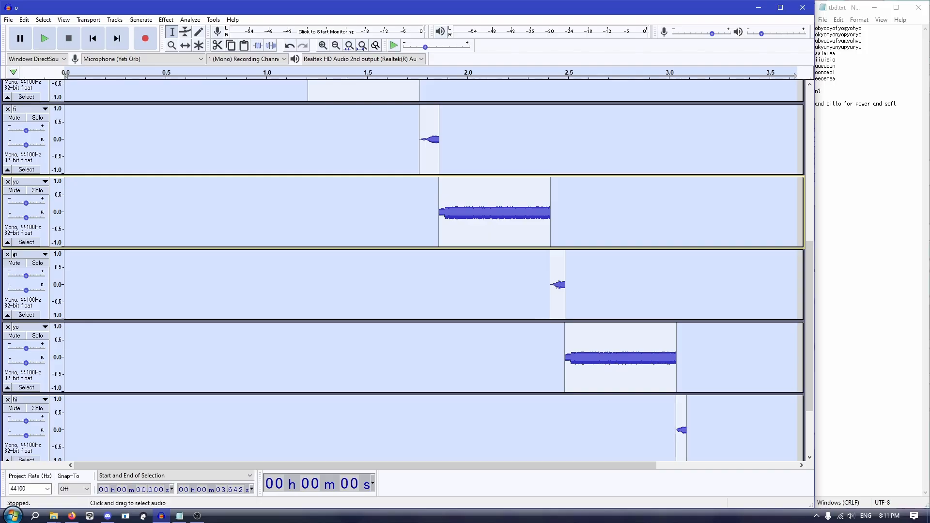
left_click(115, 19)
mouse_move(145, 44)
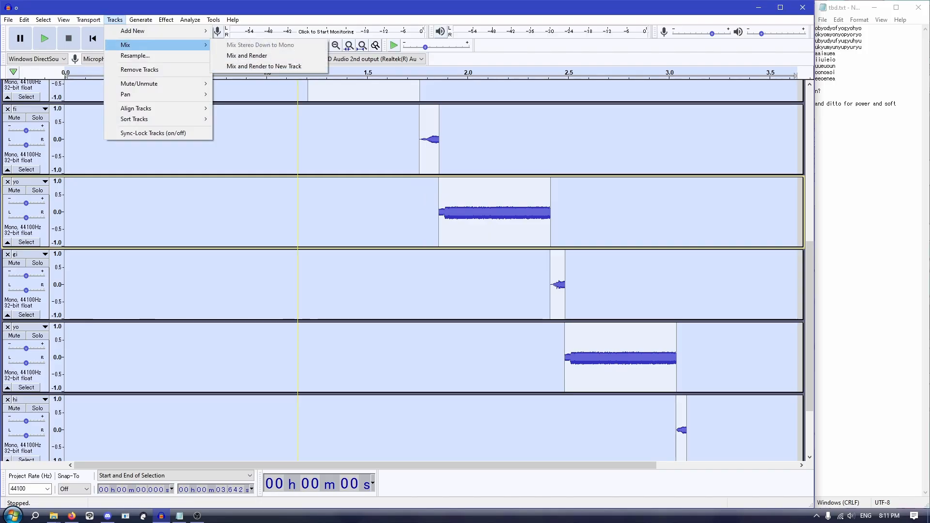
left_click(247, 55)
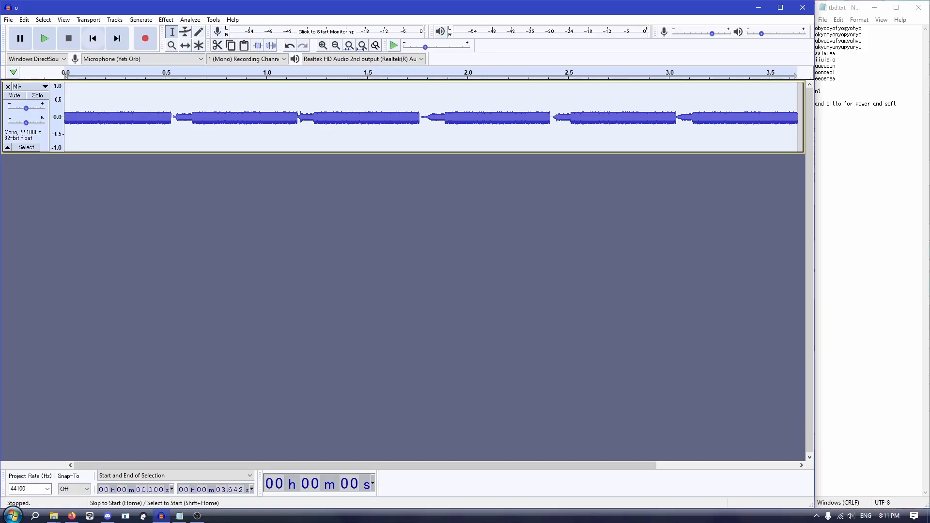
Step: Play back the mixed track from about 0.35 s and return the cursor to the start
left_click(136, 116)
key("space")
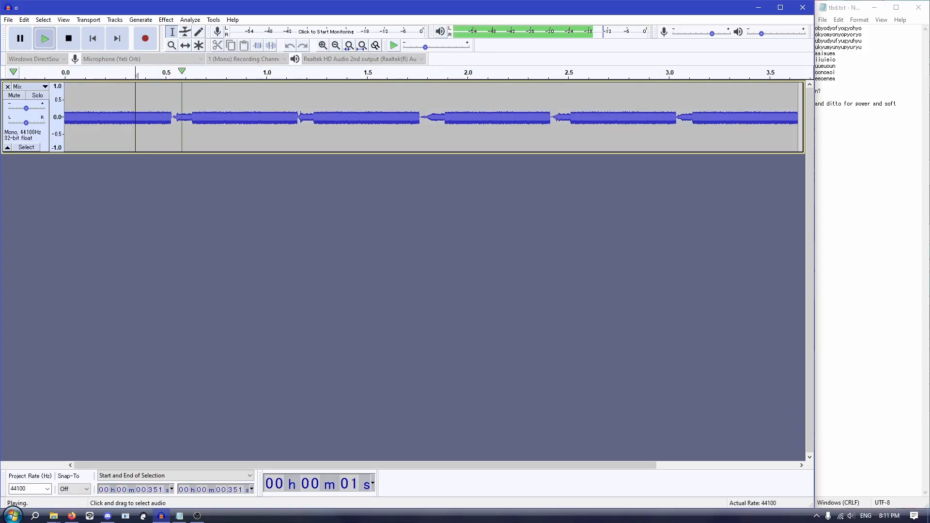
key("space")
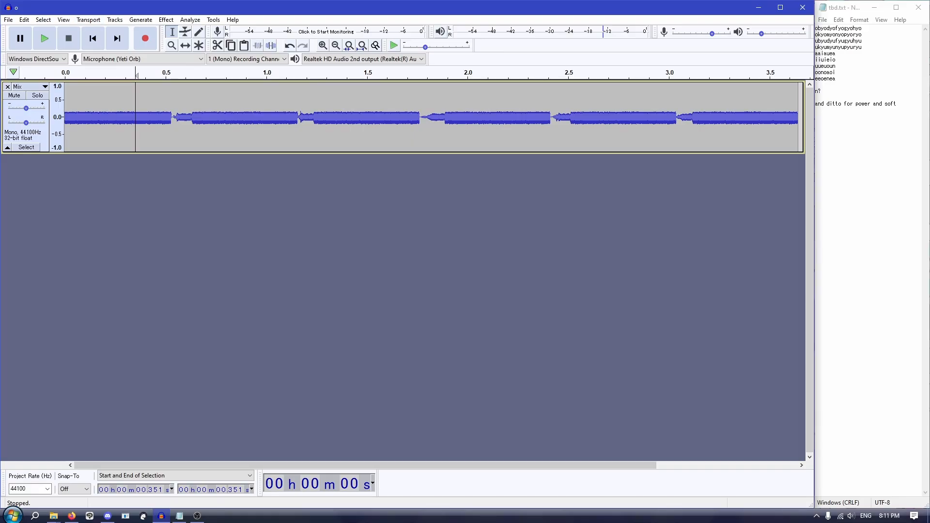
left_click(93, 40)
key("space")
Step: Apply Crossfade Clips to the end of the first vowel, from about 0.509 to 0.535 s
scroll(150, 116, "up", 2)
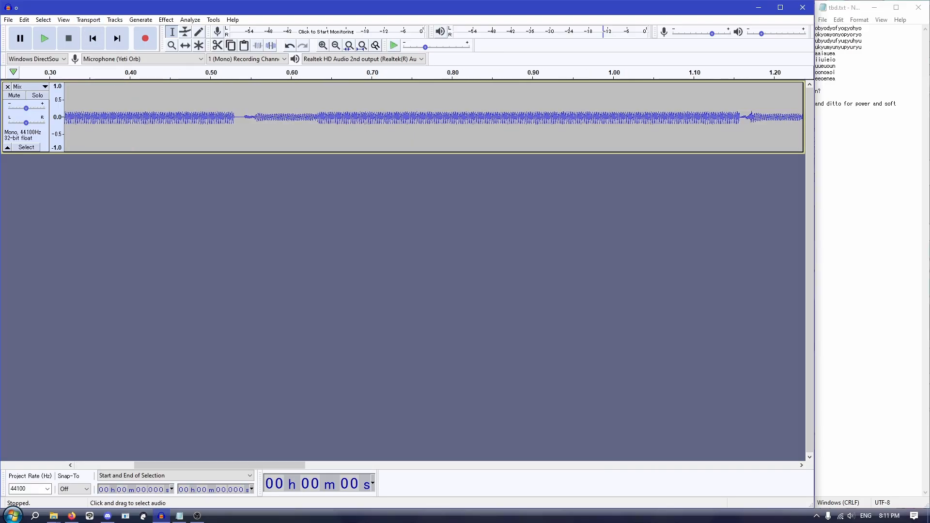
left_click_drag(237, 116, 219, 117)
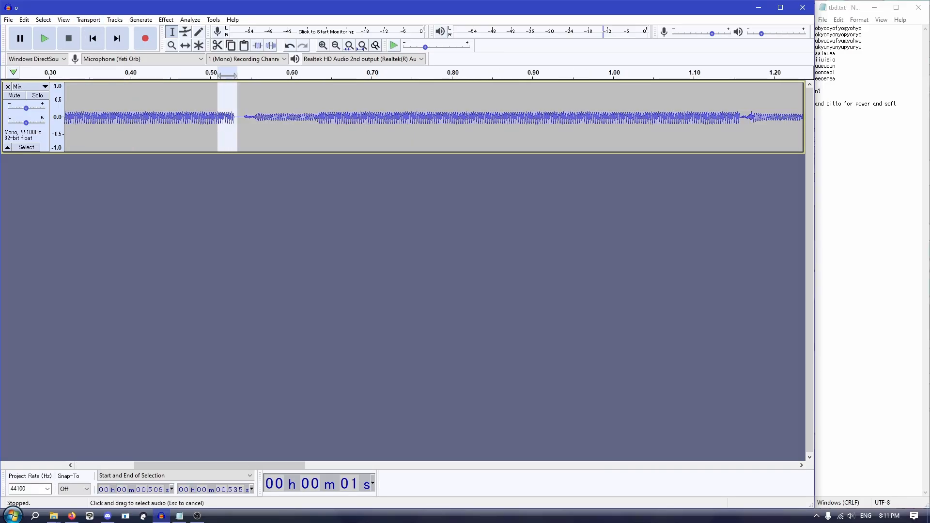
left_click(166, 20)
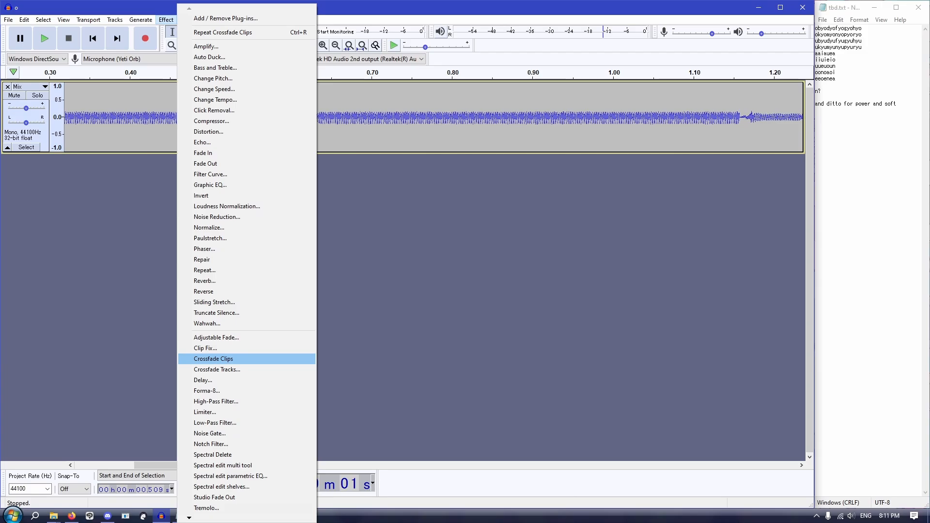
left_click(214, 359)
Step: Repeat Crossfade Clips from about 0.58 to 0.65 s and play back the first transition from about 0.35 s
left_click_drag(274, 116, 328, 117)
key("ctrl+r")
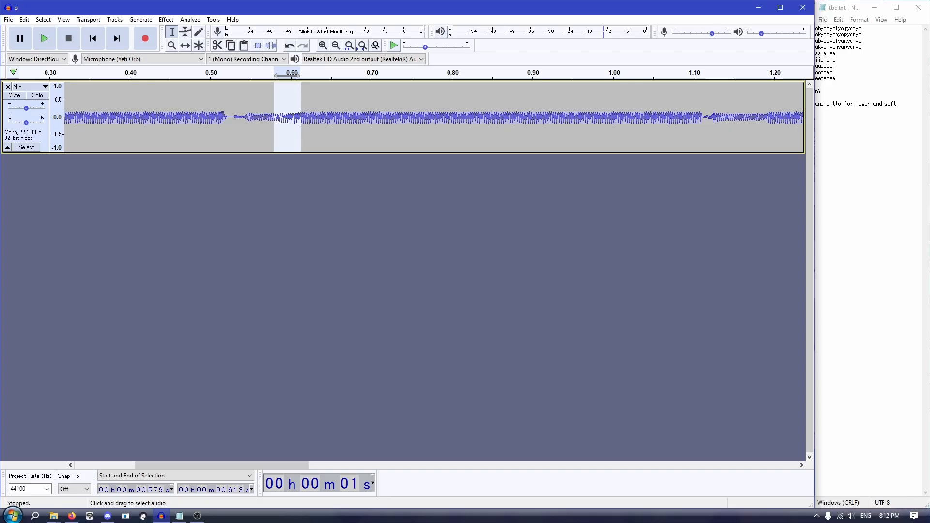
left_click(88, 116)
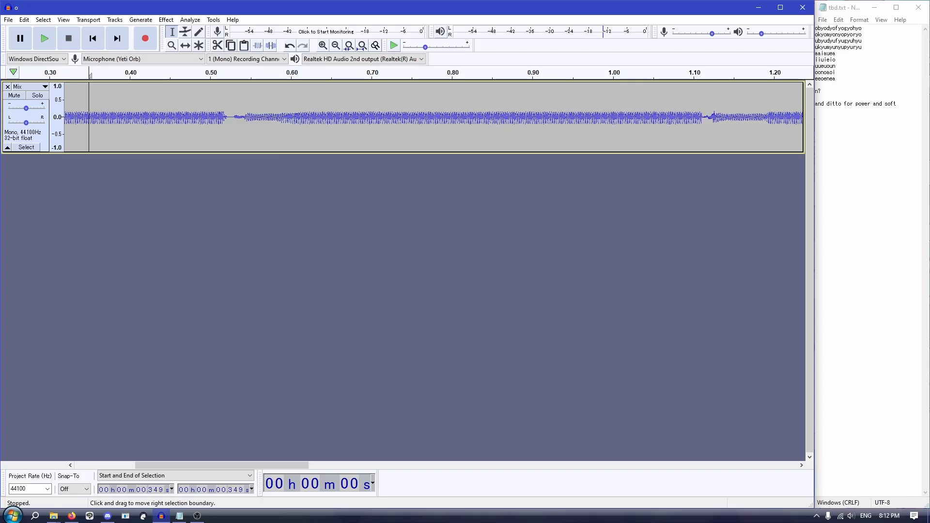
key("space")
Step: Crossfade the first transition again between about 0.56 and 0.63 s and audition it from just before the joint
key("space")
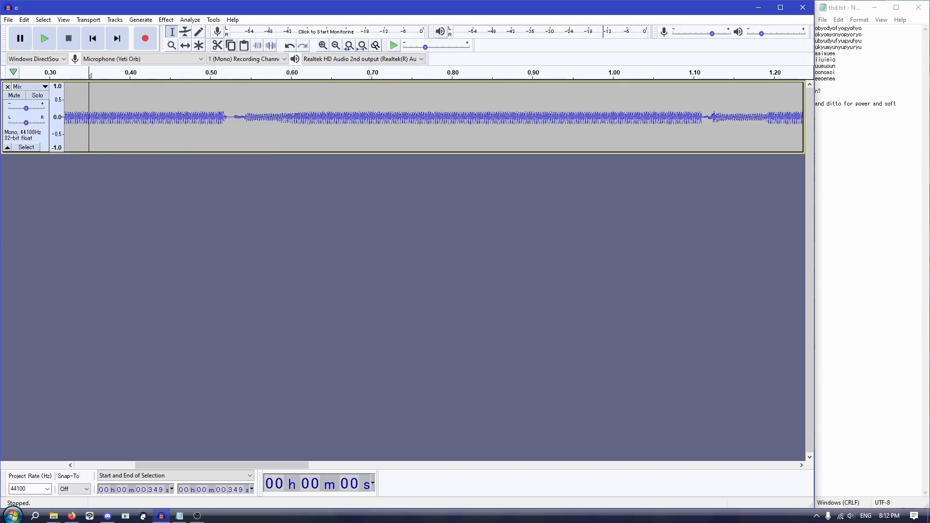
left_click_drag(262, 116, 314, 116)
key("ctrl+r")
left_click(152, 116)
key("space")
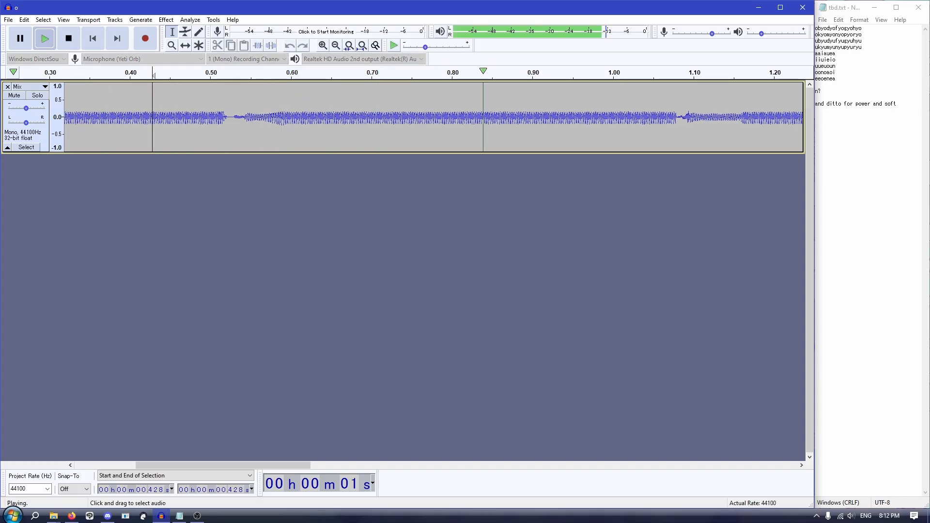
key("space")
left_click(85, 116)
key("space")
key("space")
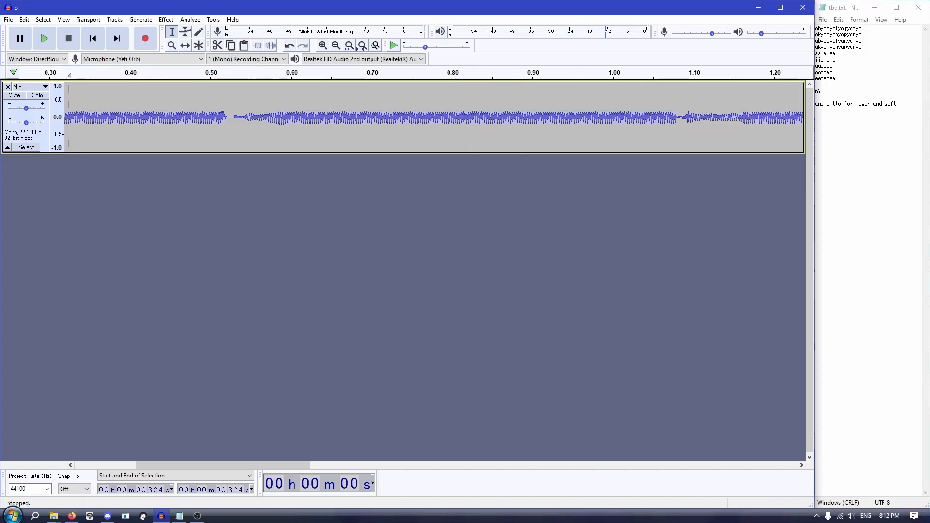
left_click(69, 117)
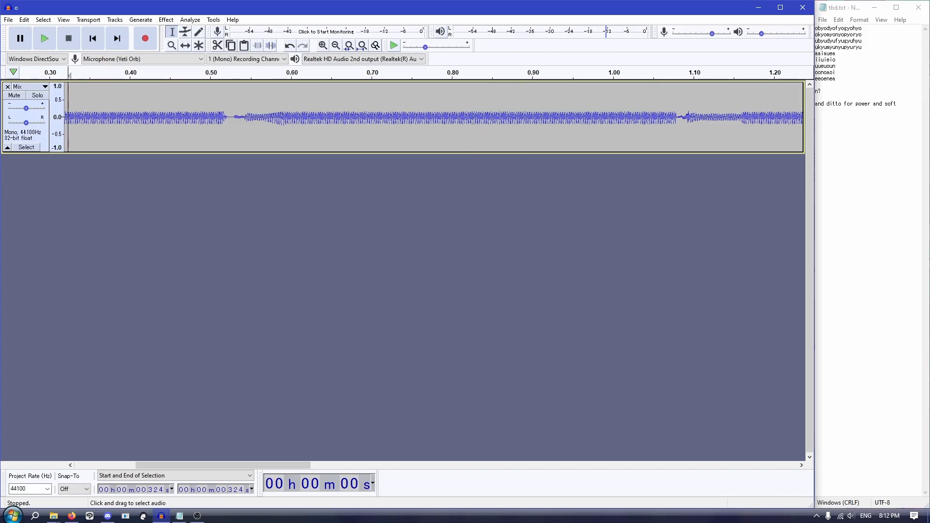
Step: Crossfade the second transition between about 1.10 and 1.16 s and place the cursor at about 0.94 s
left_click_drag(696, 116, 743, 116)
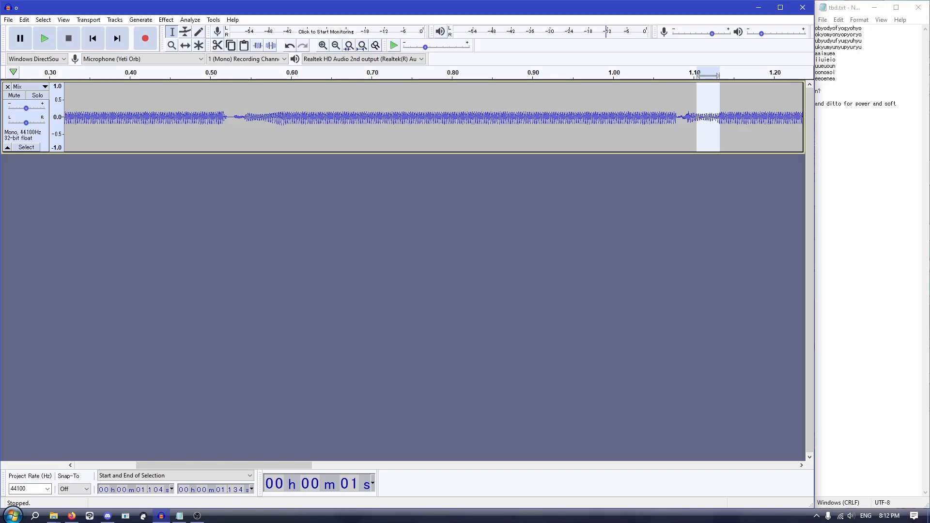
left_click_drag(223, 465, 325, 465)
left_click(144, 116)
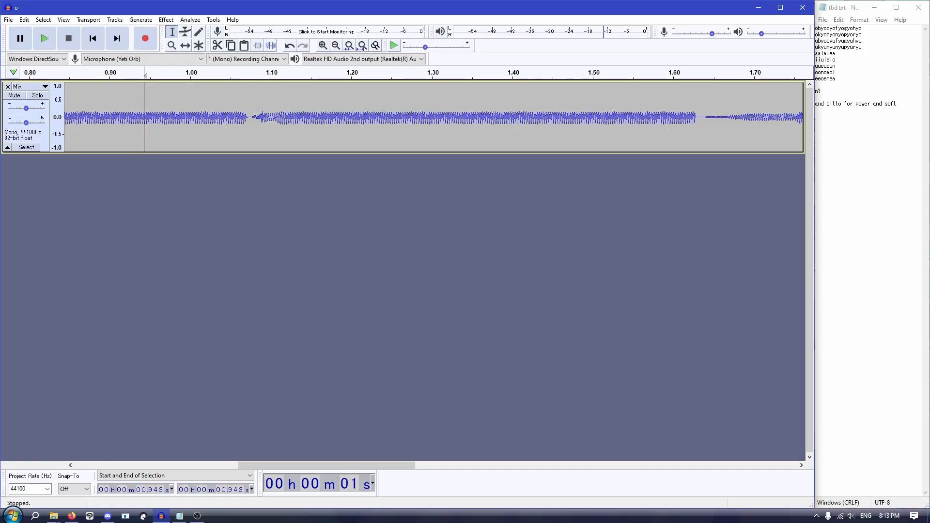
left_click(836, 60)
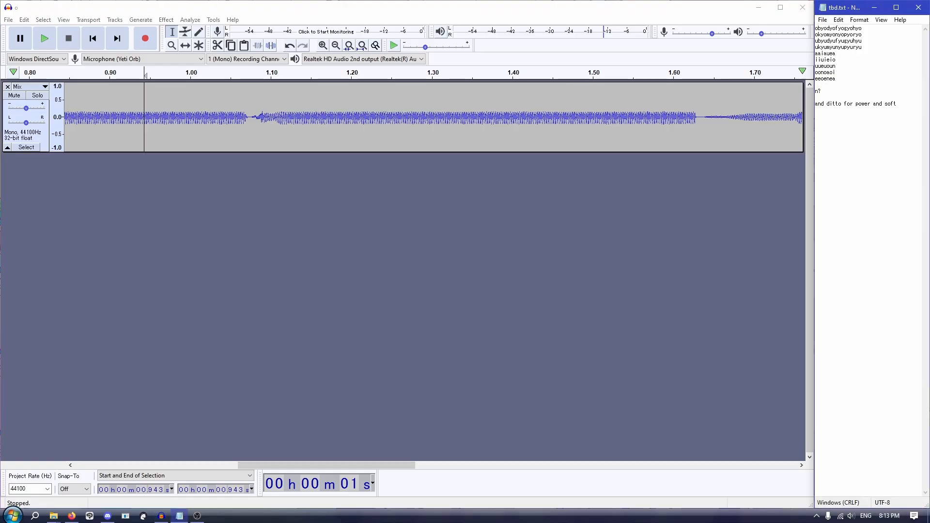
left_click(862, 41)
left_click_drag(326, 465, 407, 465)
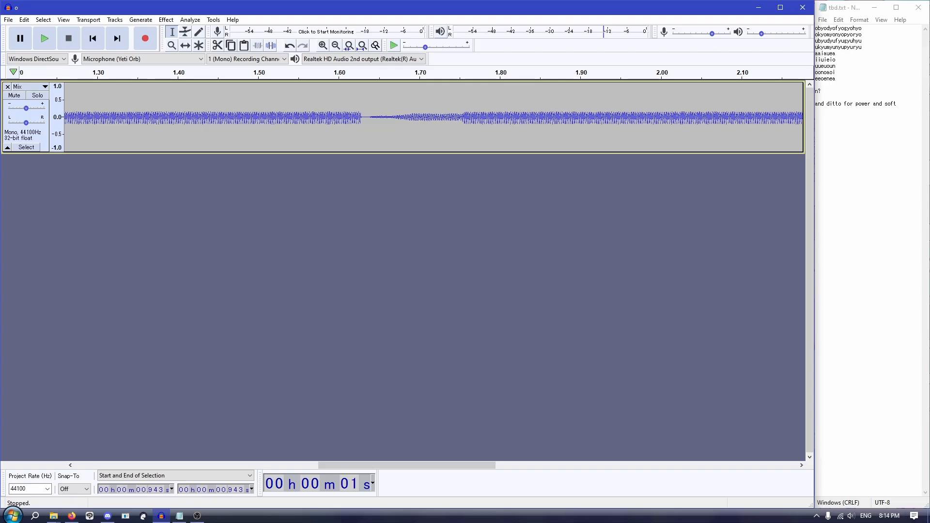
left_click_drag(407, 465, 164, 465)
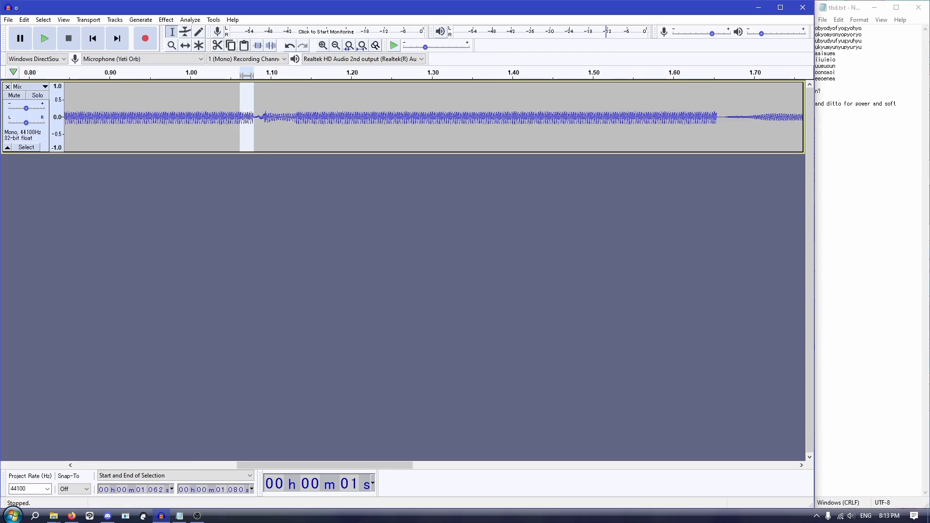
Step: Try silencing the vowel's end before the second transition, from about 1.046 to 1.081 s, and undo the silence
left_click(257, 116)
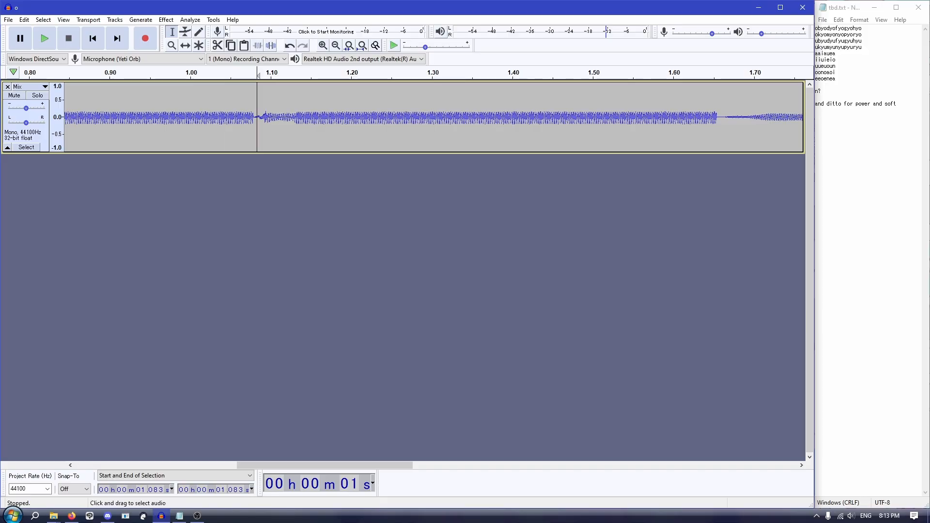
left_click_drag(253, 116, 241, 117)
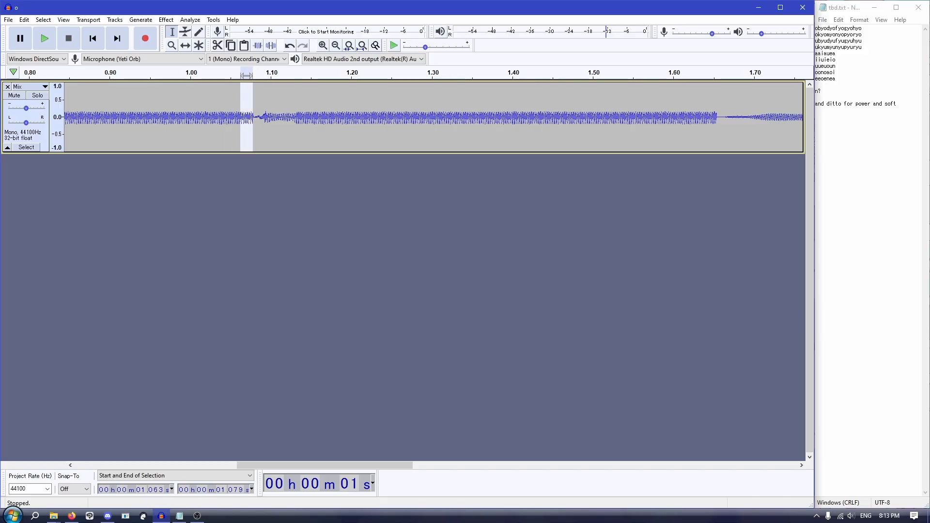
left_click(92, 73)
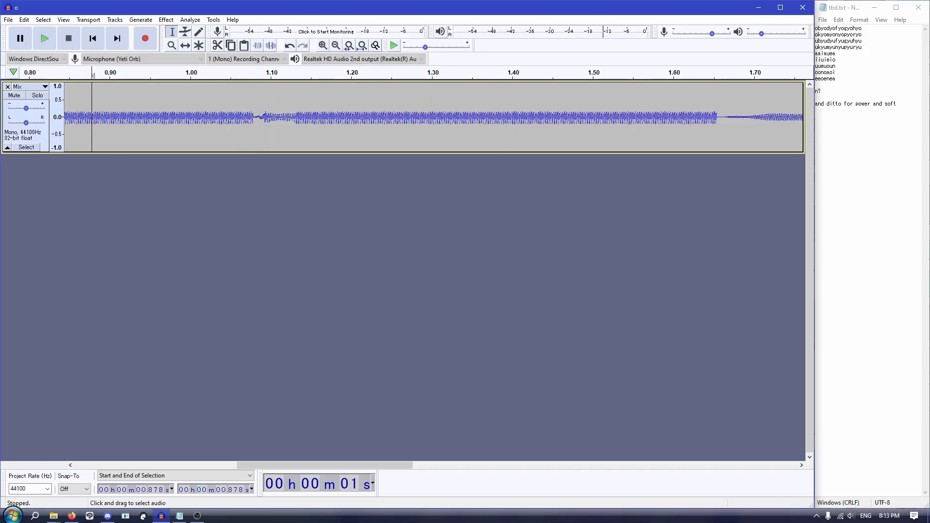
left_click_drag(256, 116, 229, 116)
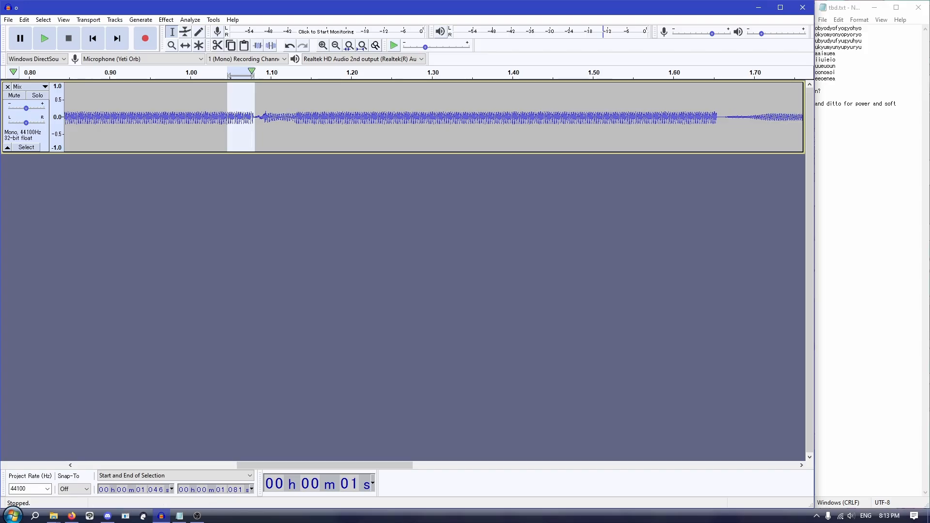
left_click(271, 45)
key("ctrl+z")
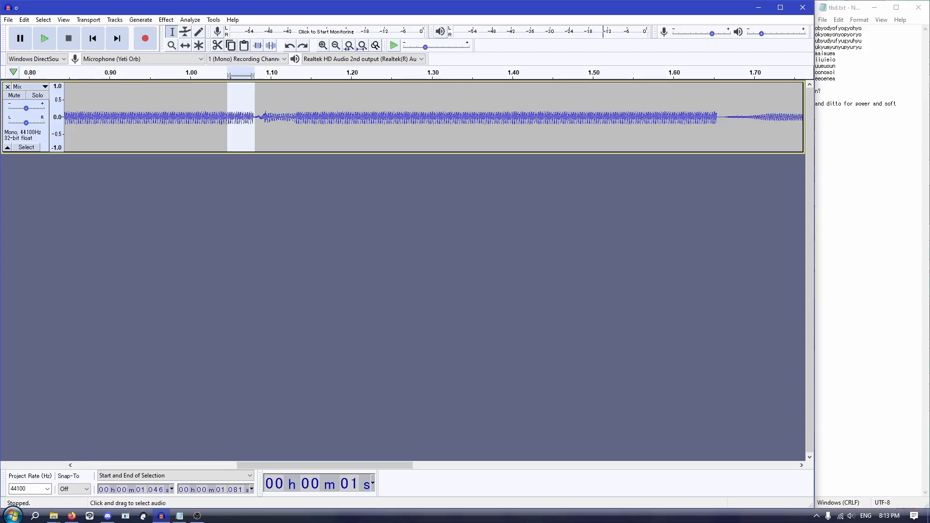
Step: Silence a short stretch just before the second transition's consonant, from about 1.072 to 1.081 s
left_click(248, 116)
left_click_drag(248, 117, 255, 116)
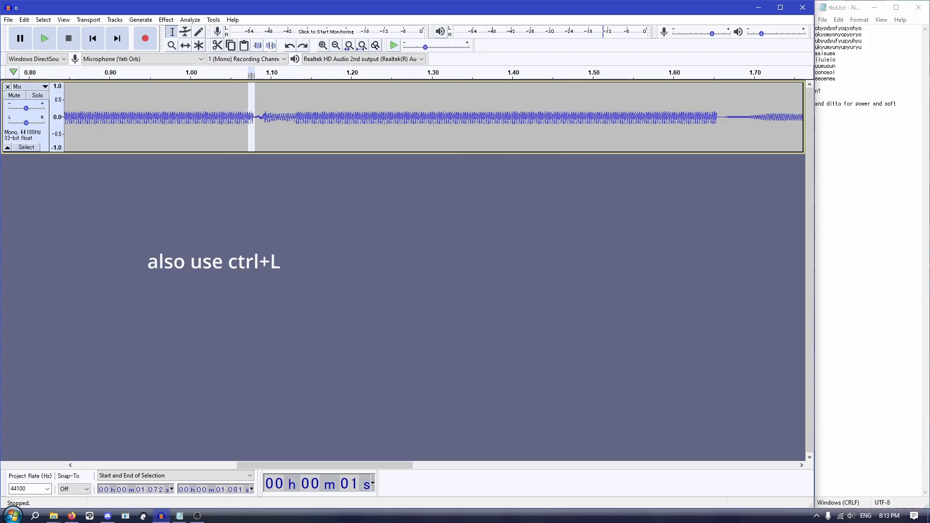
left_click(271, 46)
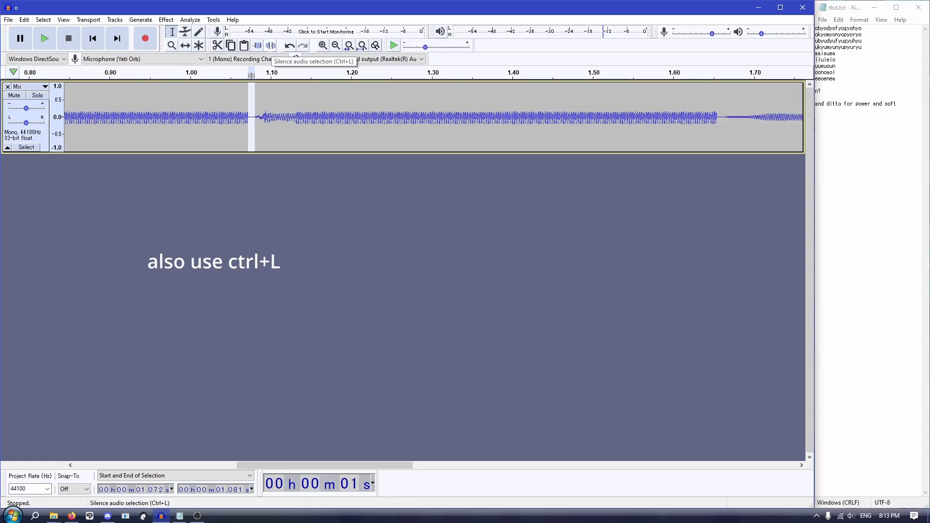
Step: Crossfade the vowel's end into the silenced gap, starting at about 1.067 s, and play it back from about 0.92 s
left_click(234, 116)
left_click_drag(234, 116, 250, 116)
key("ctrl+v")
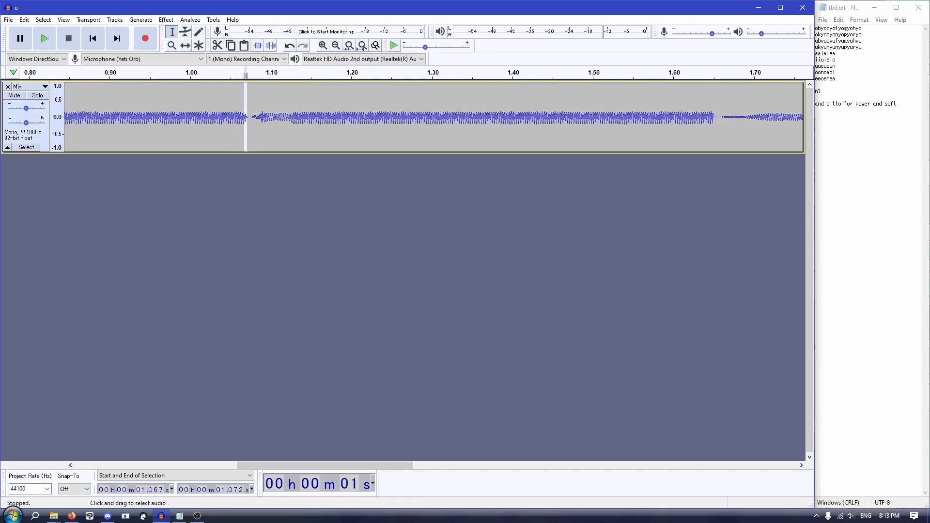
left_click(126, 116)
key("space")
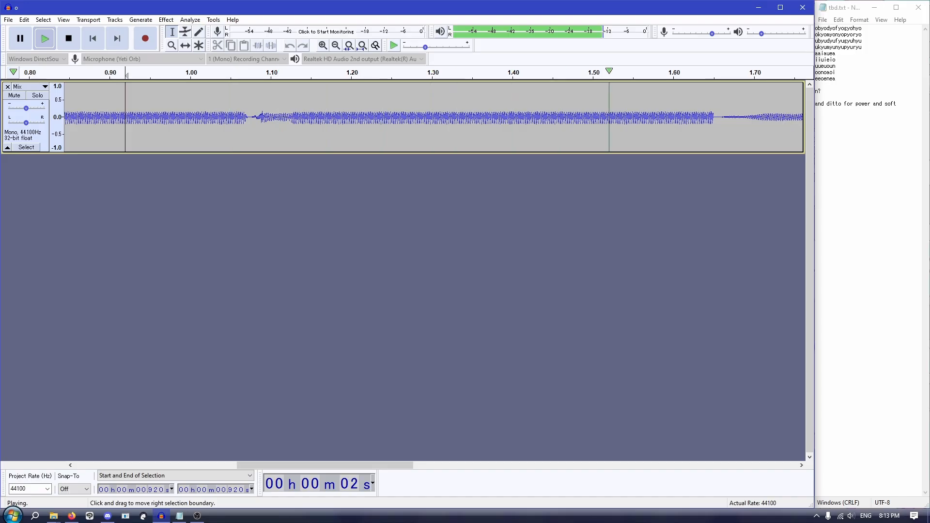
key("space")
Step: Crossfade the second transition's consonant into its vowel between about 1.10 and 1.14 s and play it back from about 0.94 s
left_click_drag(272, 116, 306, 116)
key("ctrl+r")
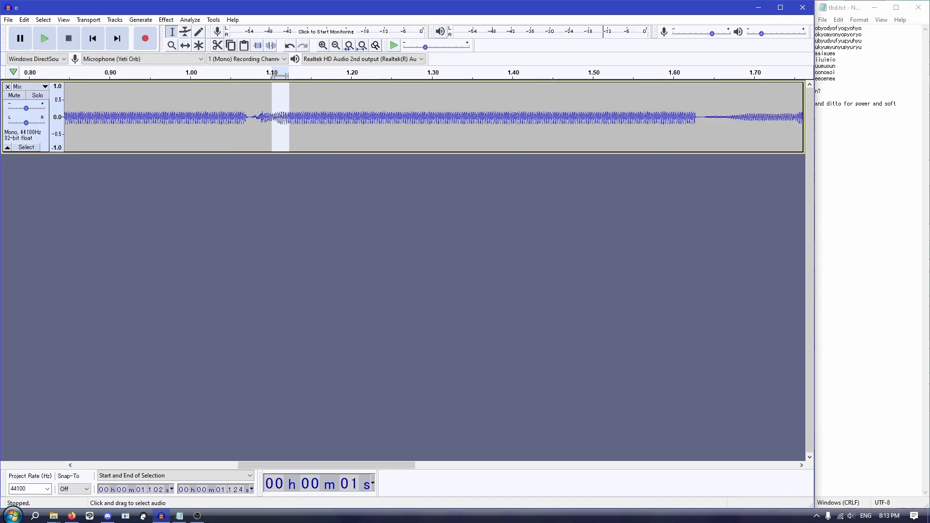
left_click(144, 116)
key("space")
key("space")
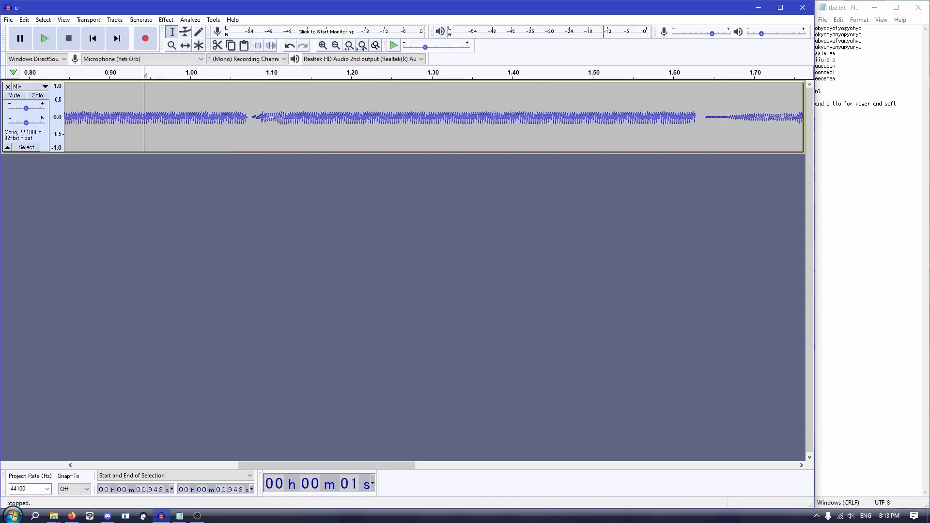